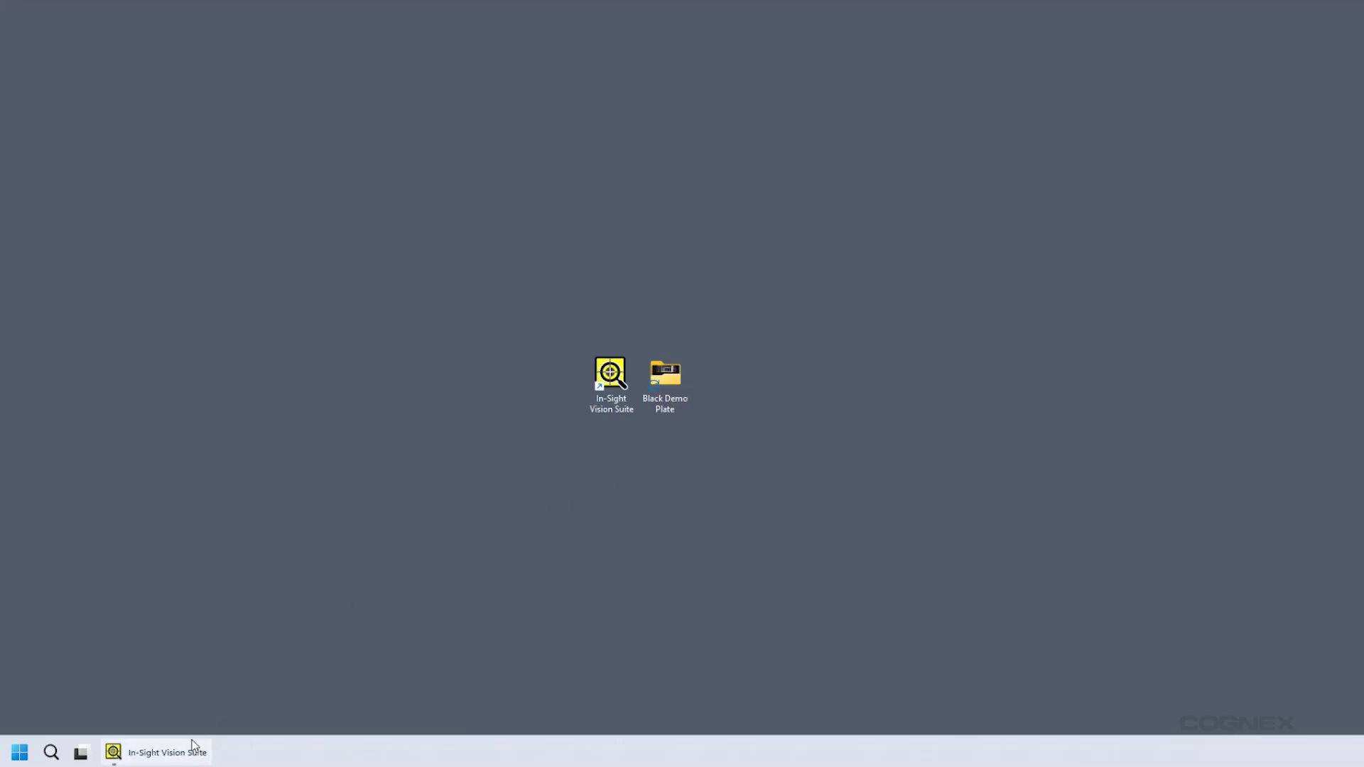
Restore the suite, check the Black Demo Plate image files in File Management, then close it
click(184, 752)
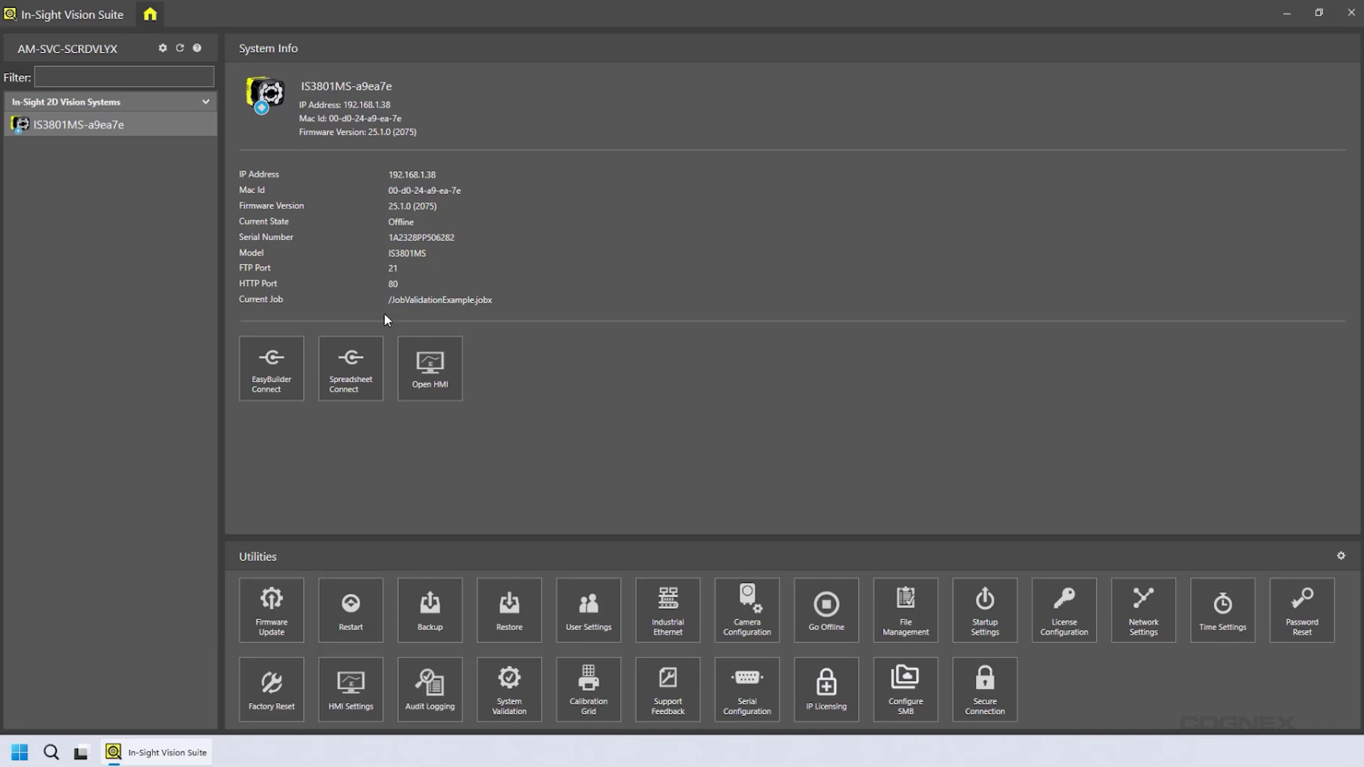
click(902, 625)
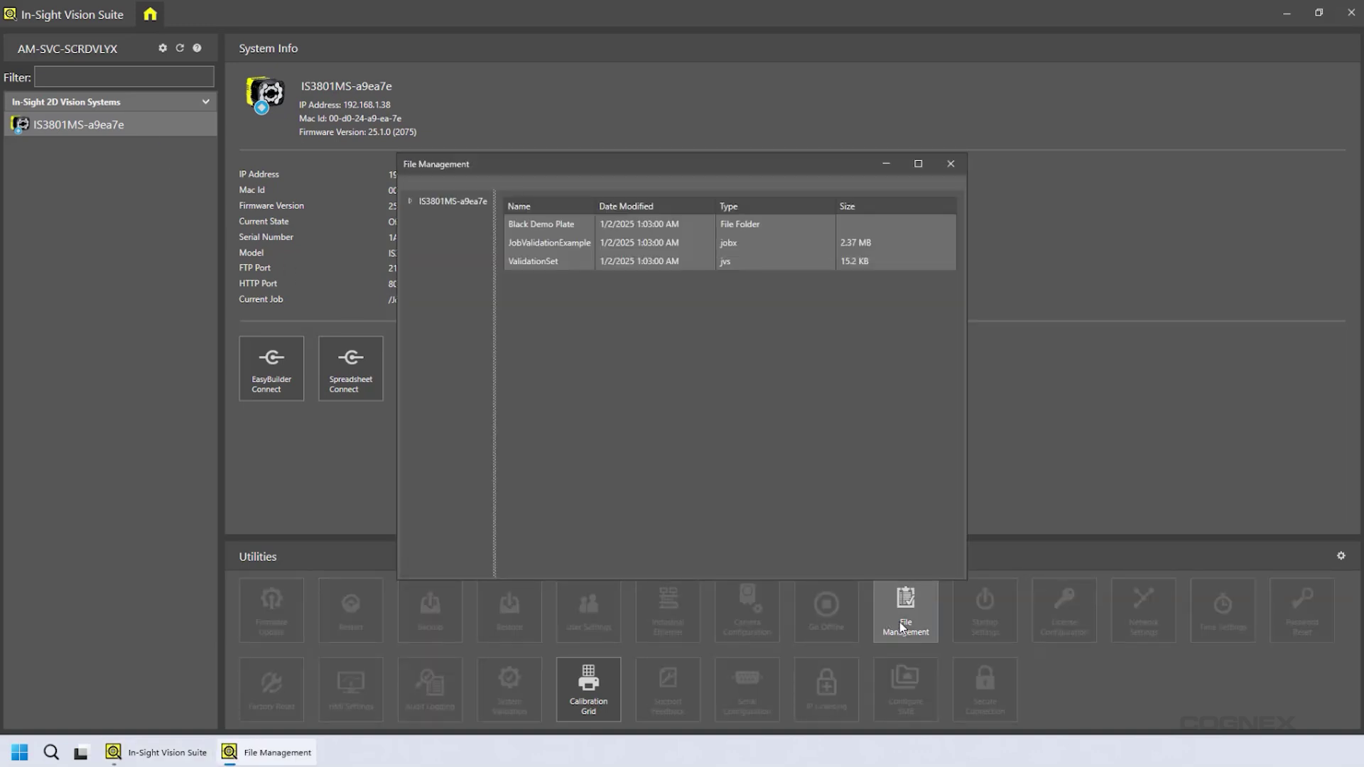
double_click(551, 224)
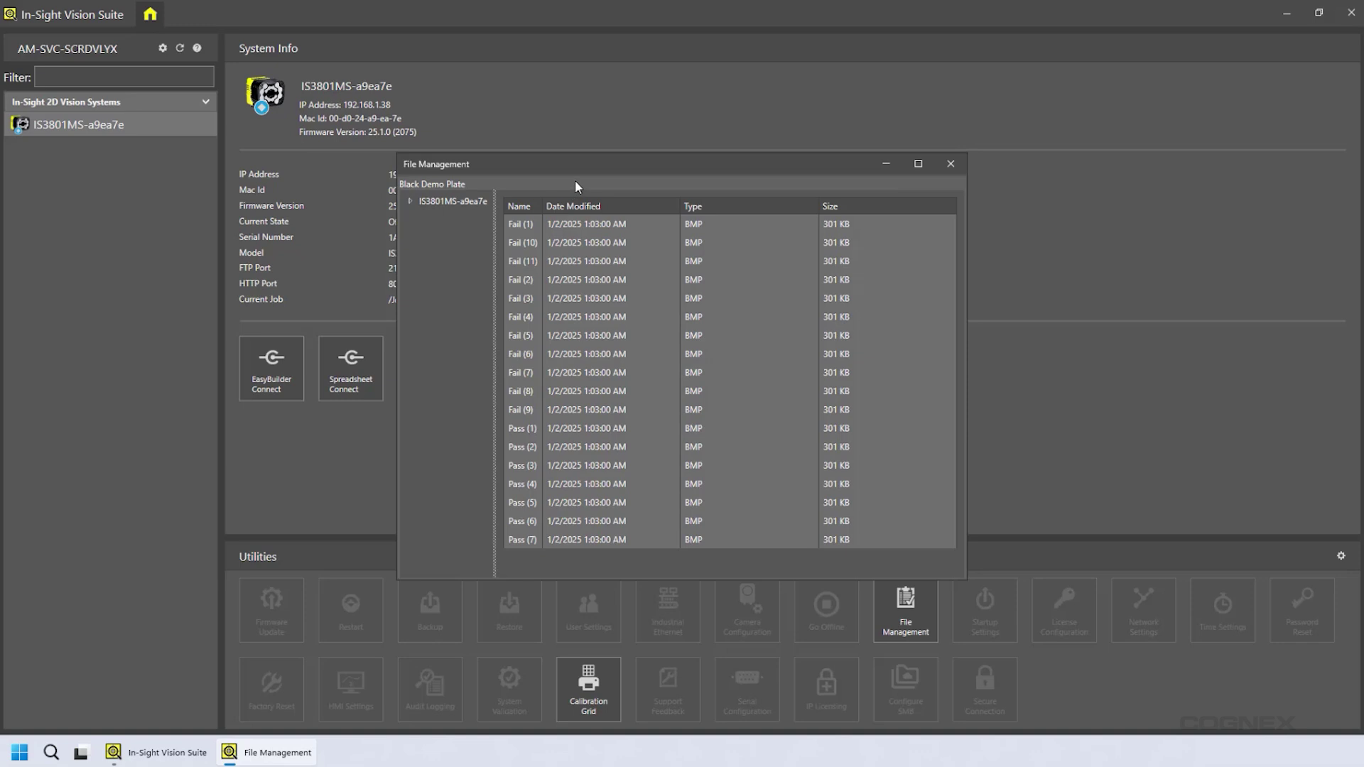
click(950, 163)
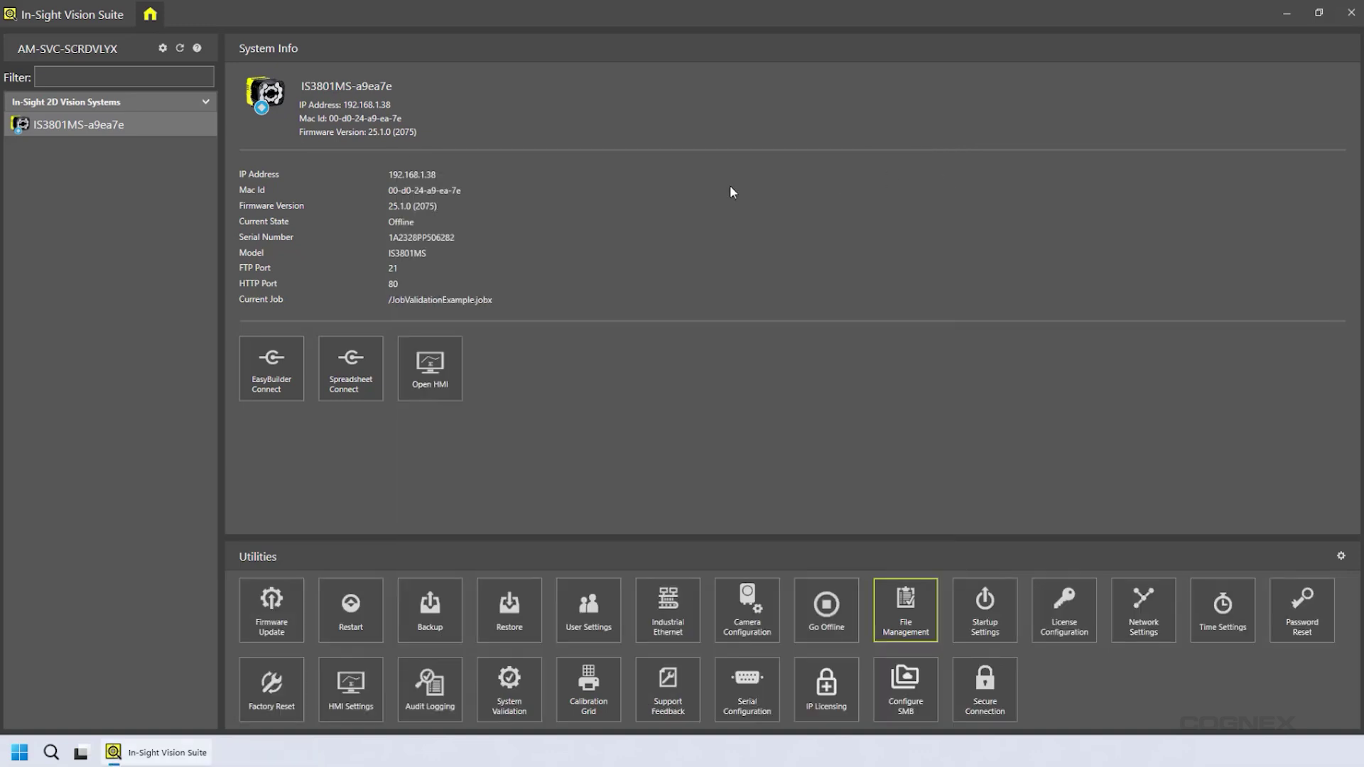
Connect to the JobValidationExample spreadsheet job and show its Job Validation set tree
click(348, 395)
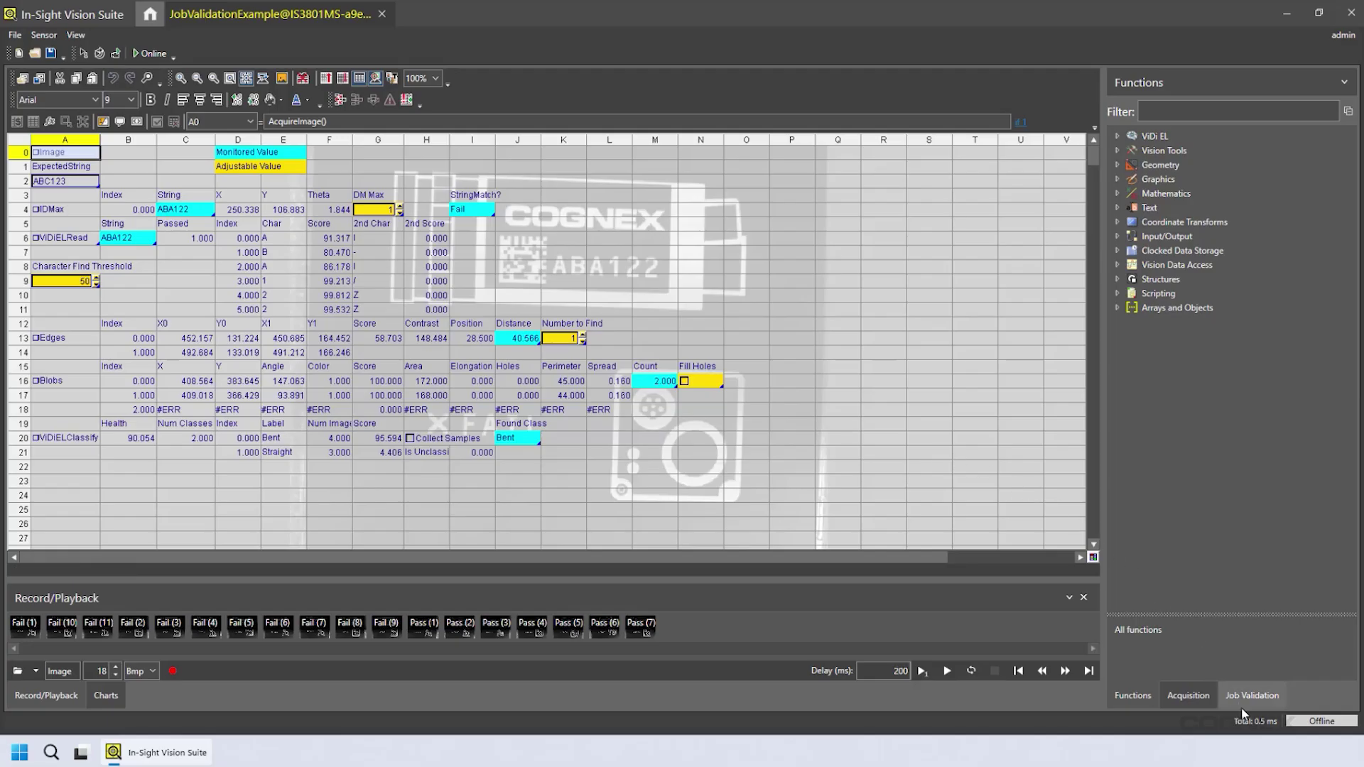
click(1252, 697)
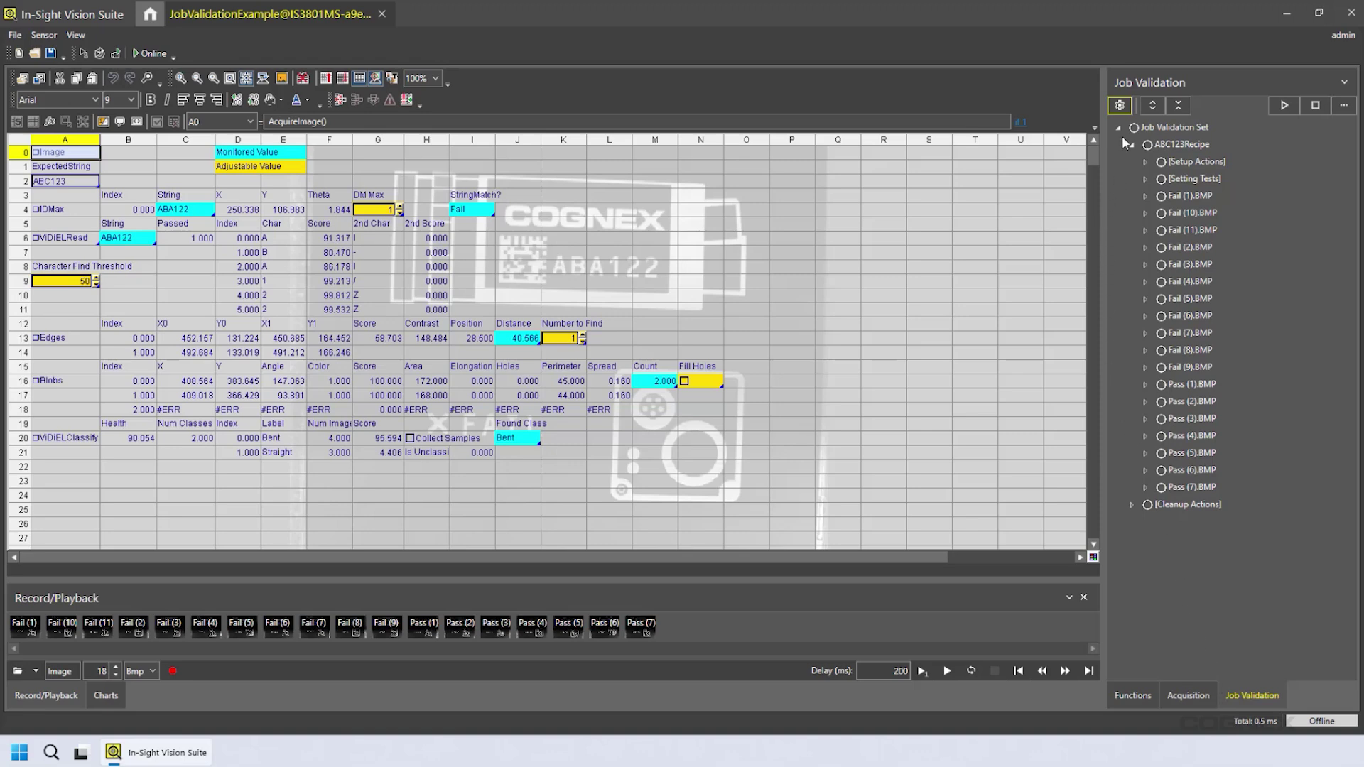
Set Black Demo Plate as the validation image folder and view the ABC123Recipe variant
click(1120, 107)
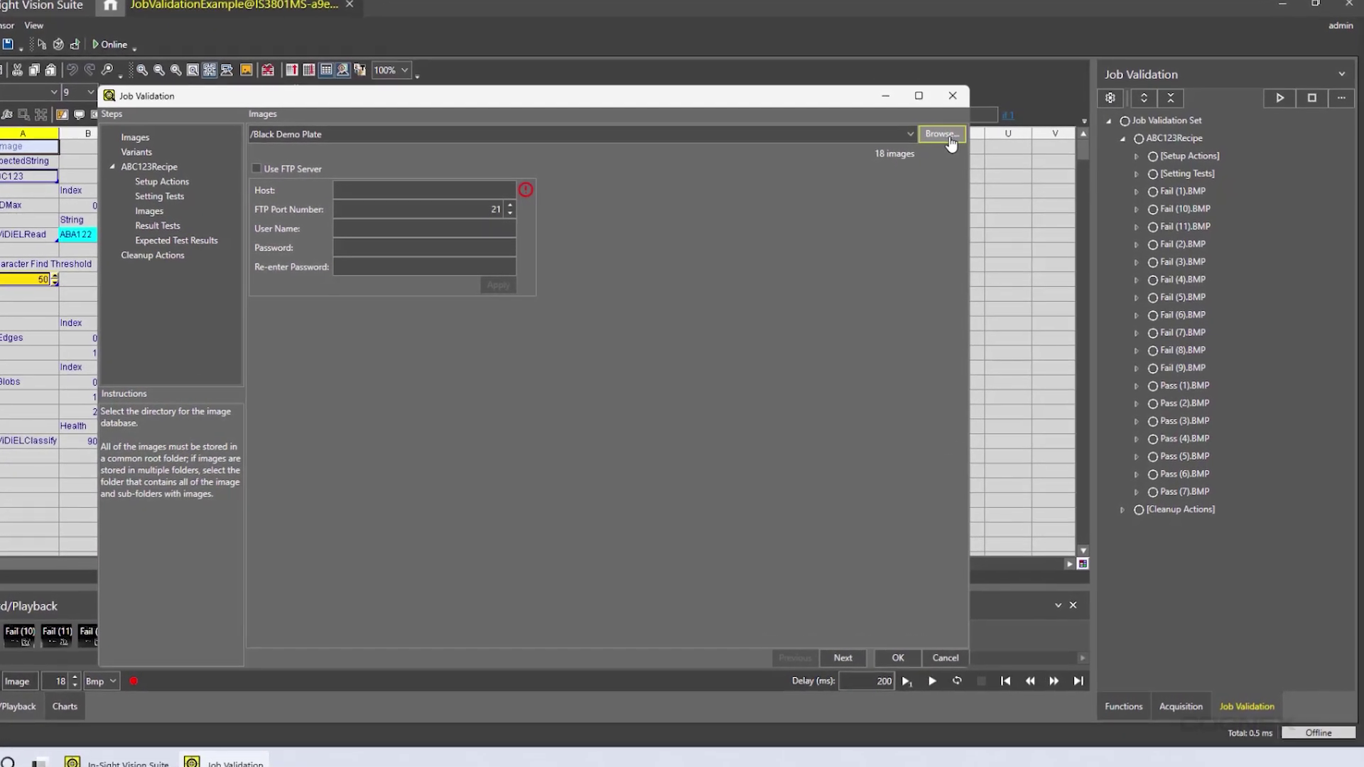
click(952, 137)
click(305, 272)
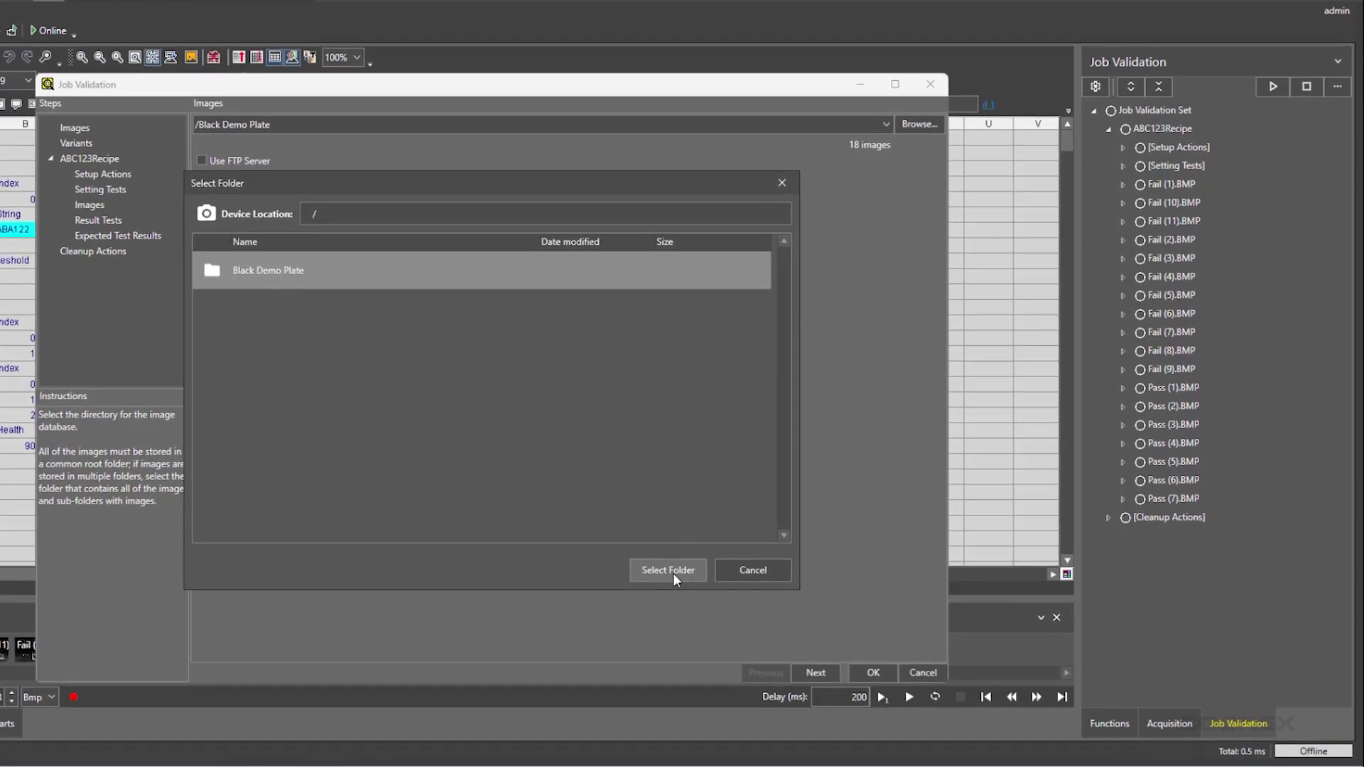
click(677, 567)
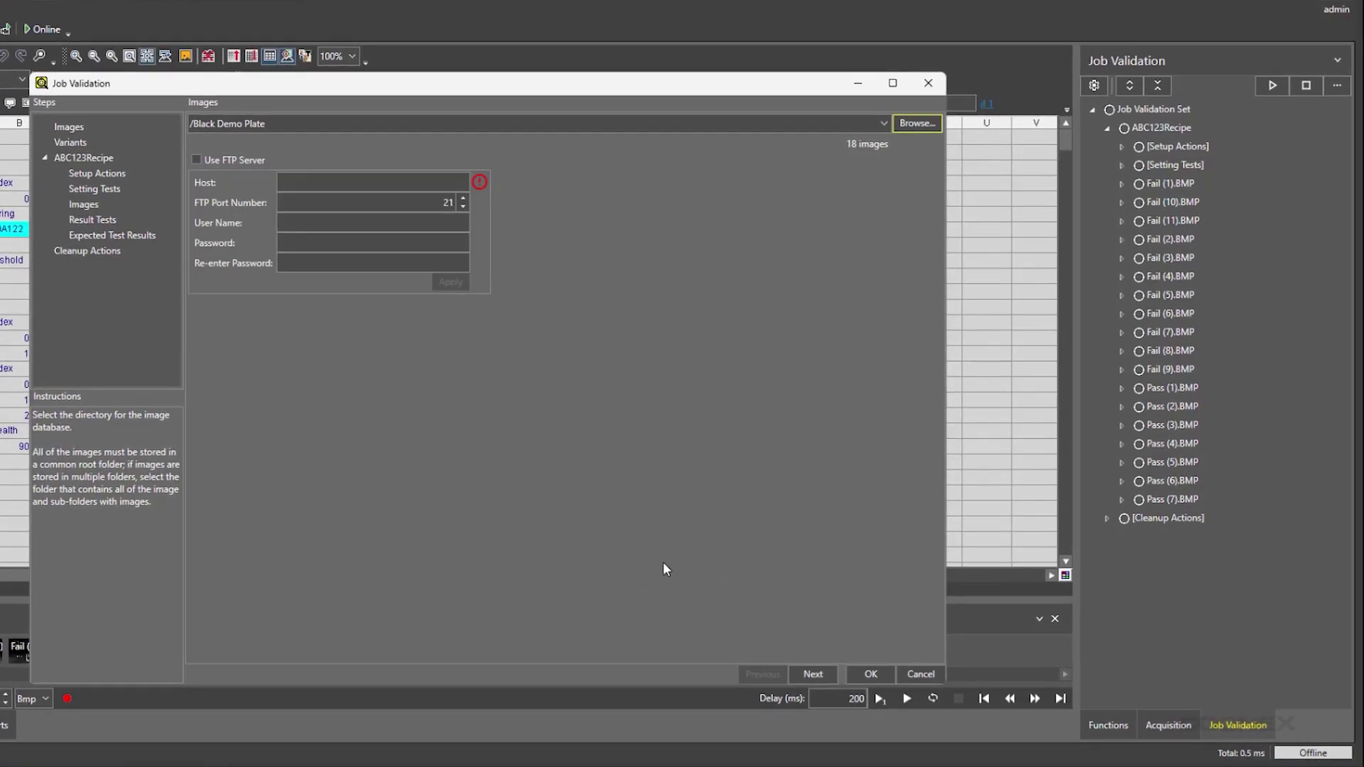
click(75, 141)
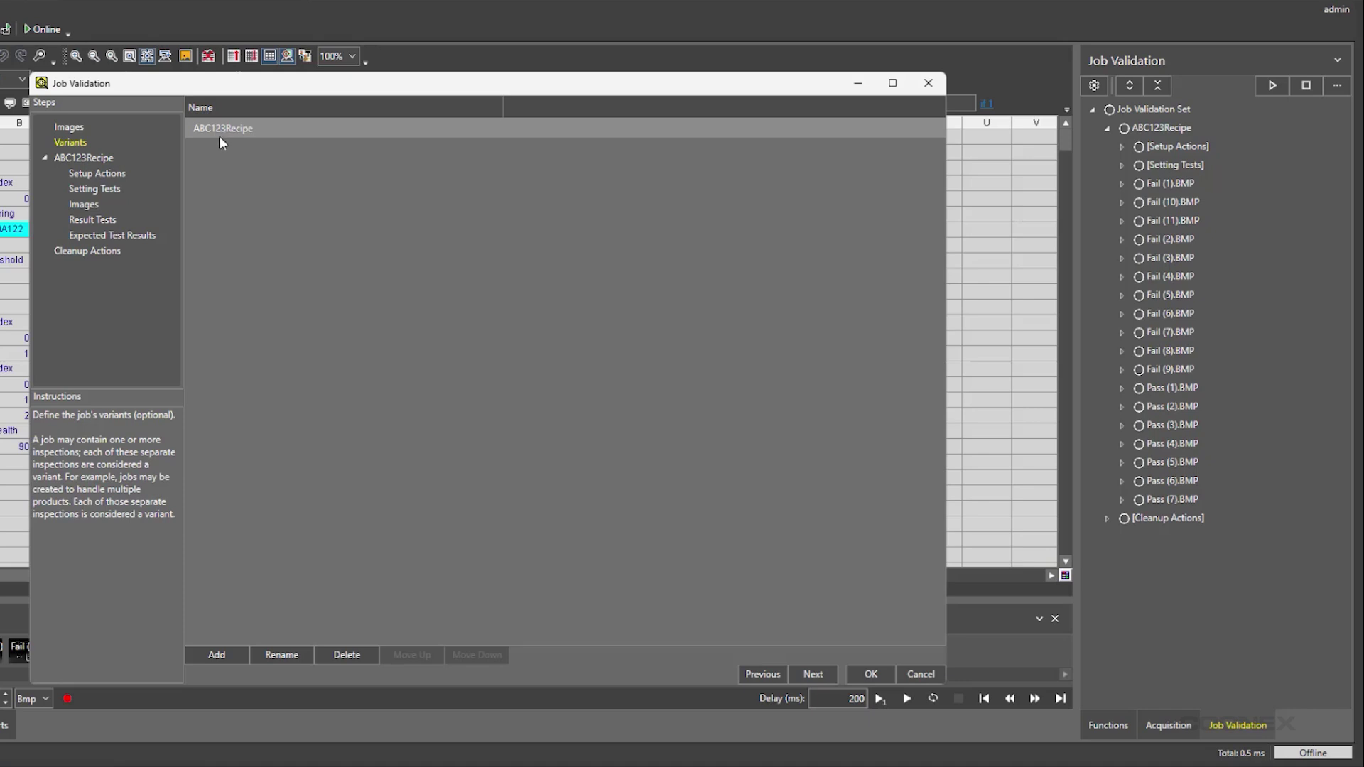
Add setup actions EdgesToFind 1, ELFindThresh 50, FillHoles False and Max2DFind 1 for ABC123Recipe
click(112, 177)
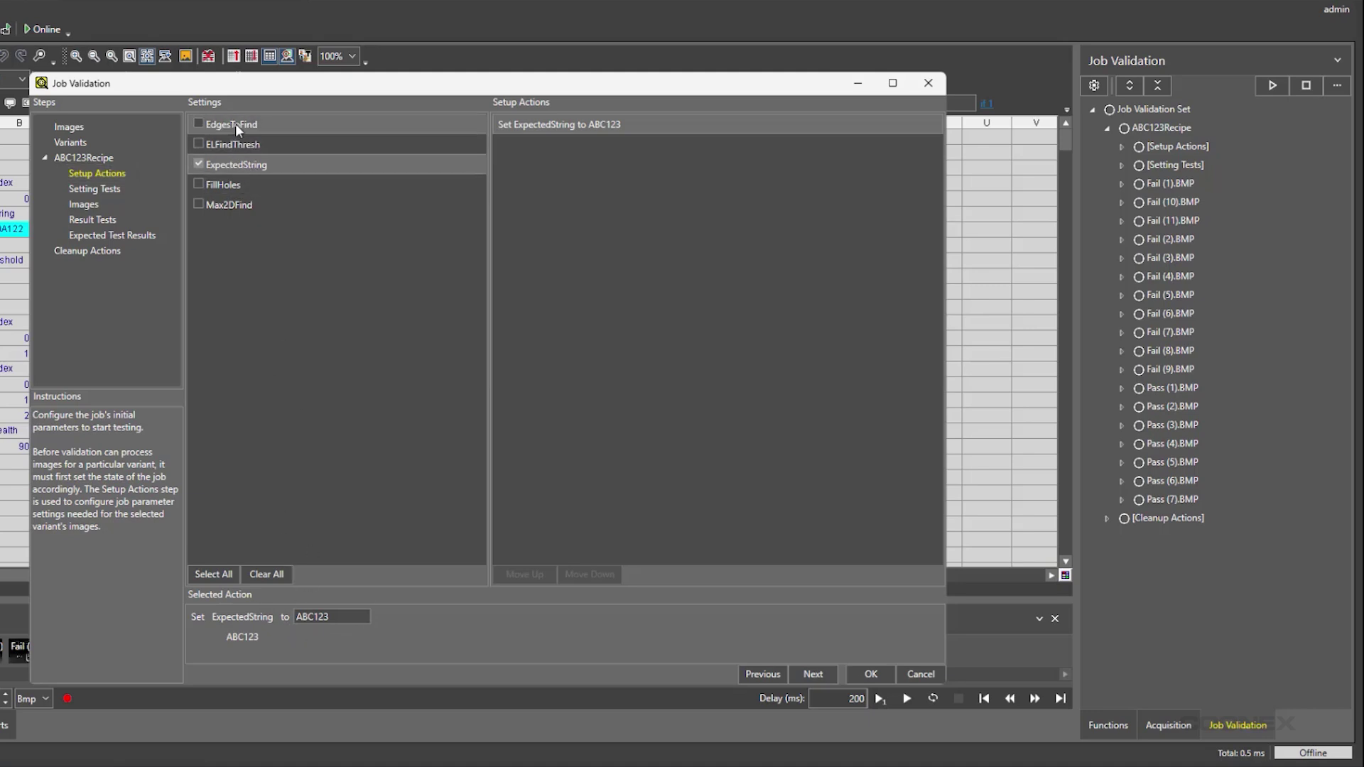
click(199, 124)
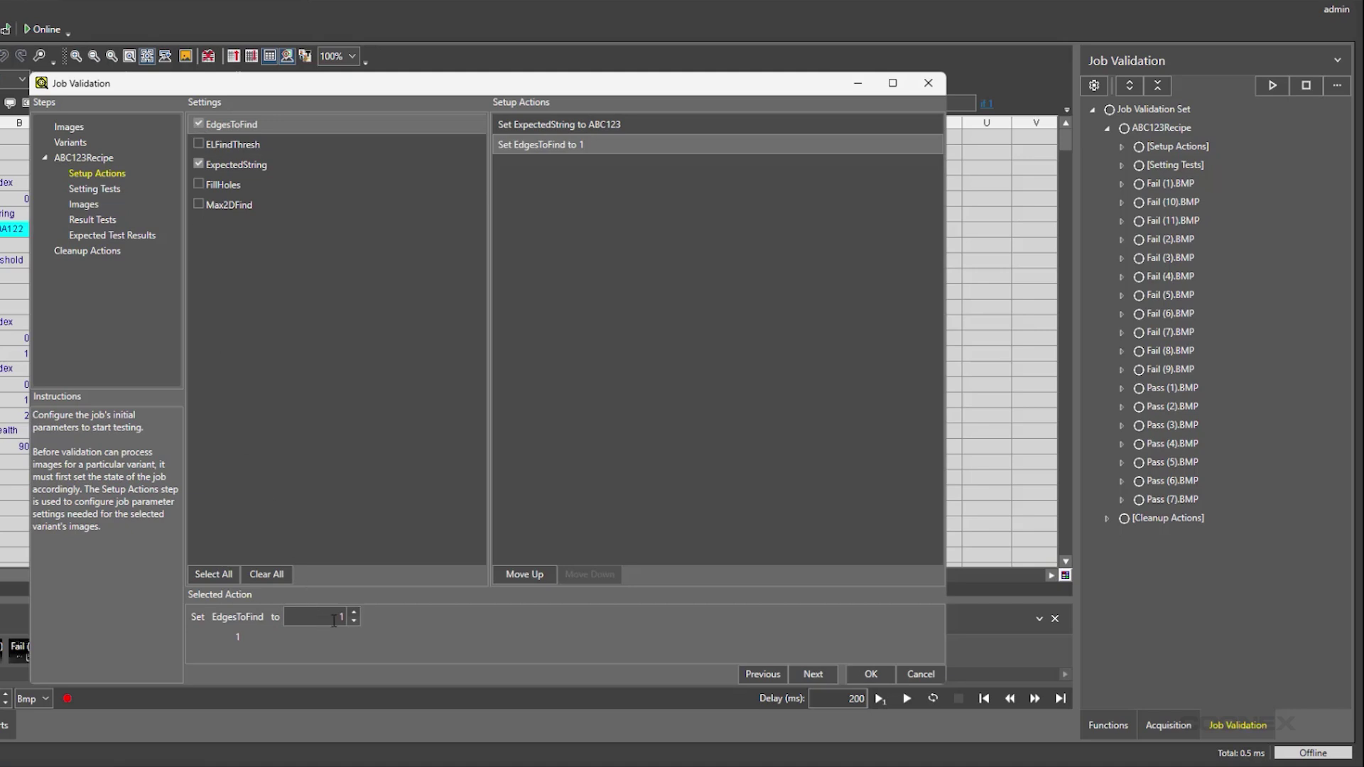
click(199, 144)
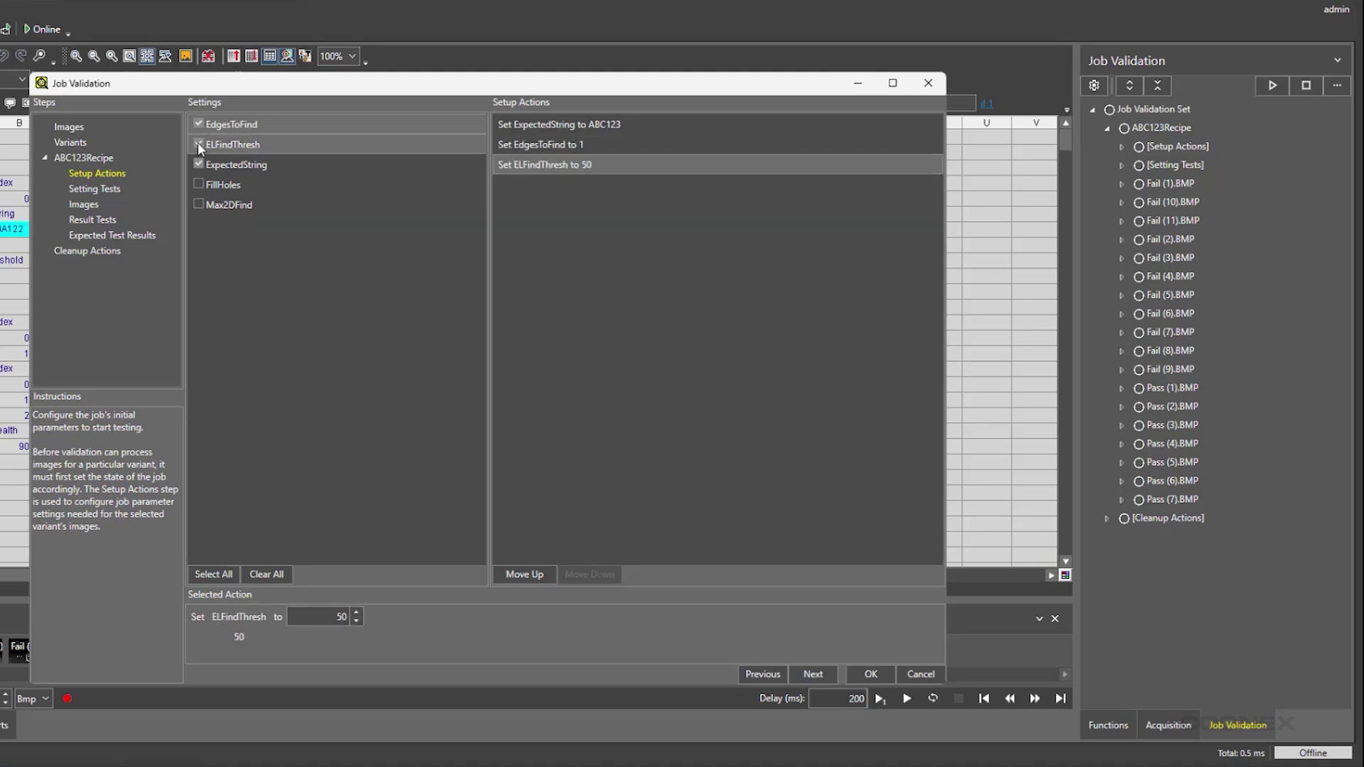
click(199, 186)
click(199, 204)
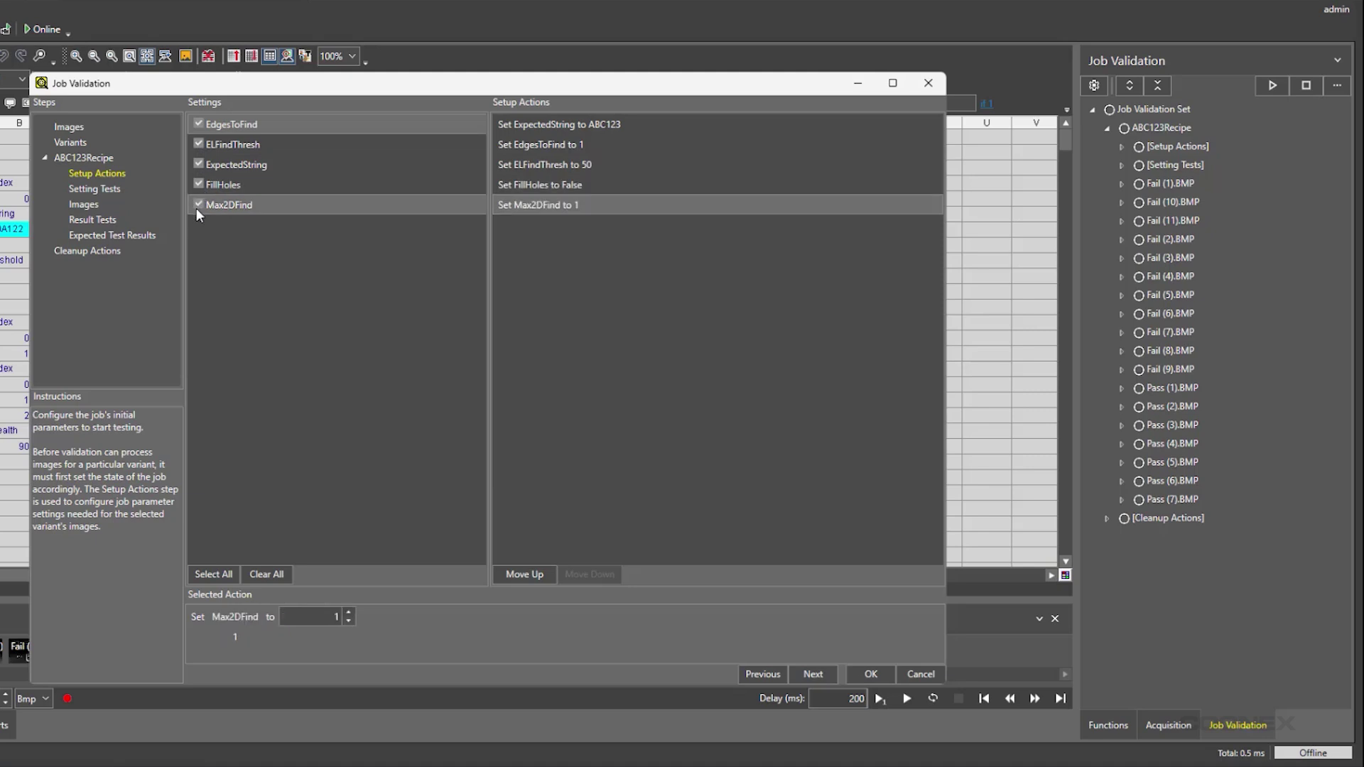
click(85, 204)
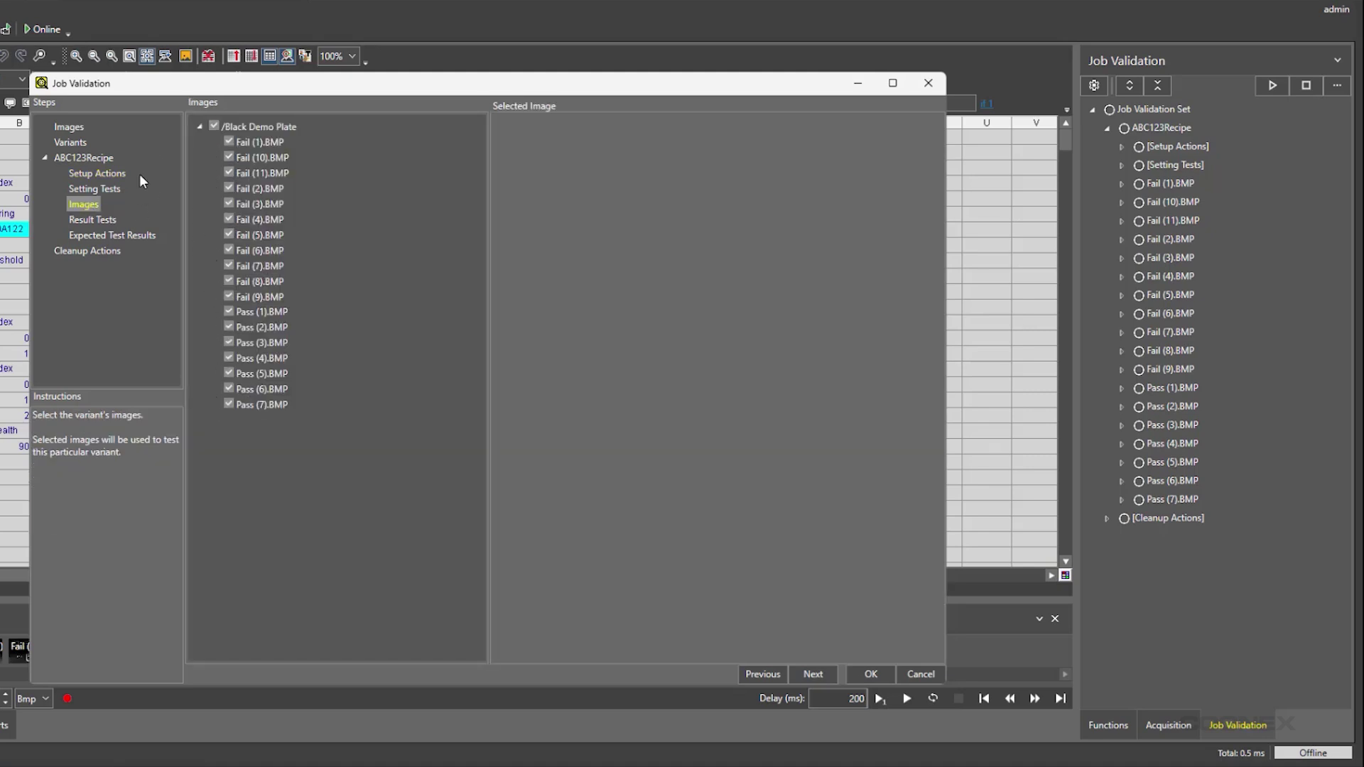
click(106, 222)
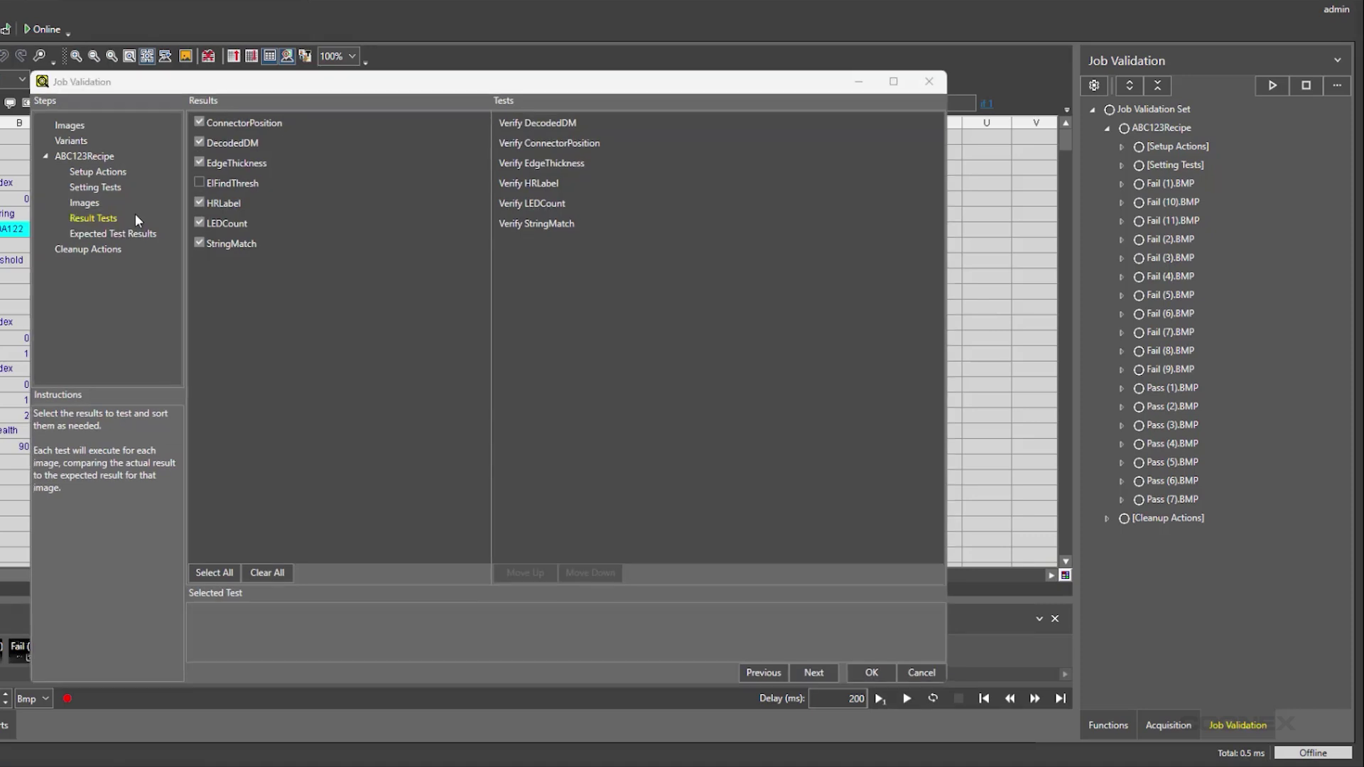
Accept actual results for Fail (1), Fail (10), Fail (11), then all images, as expected
click(129, 232)
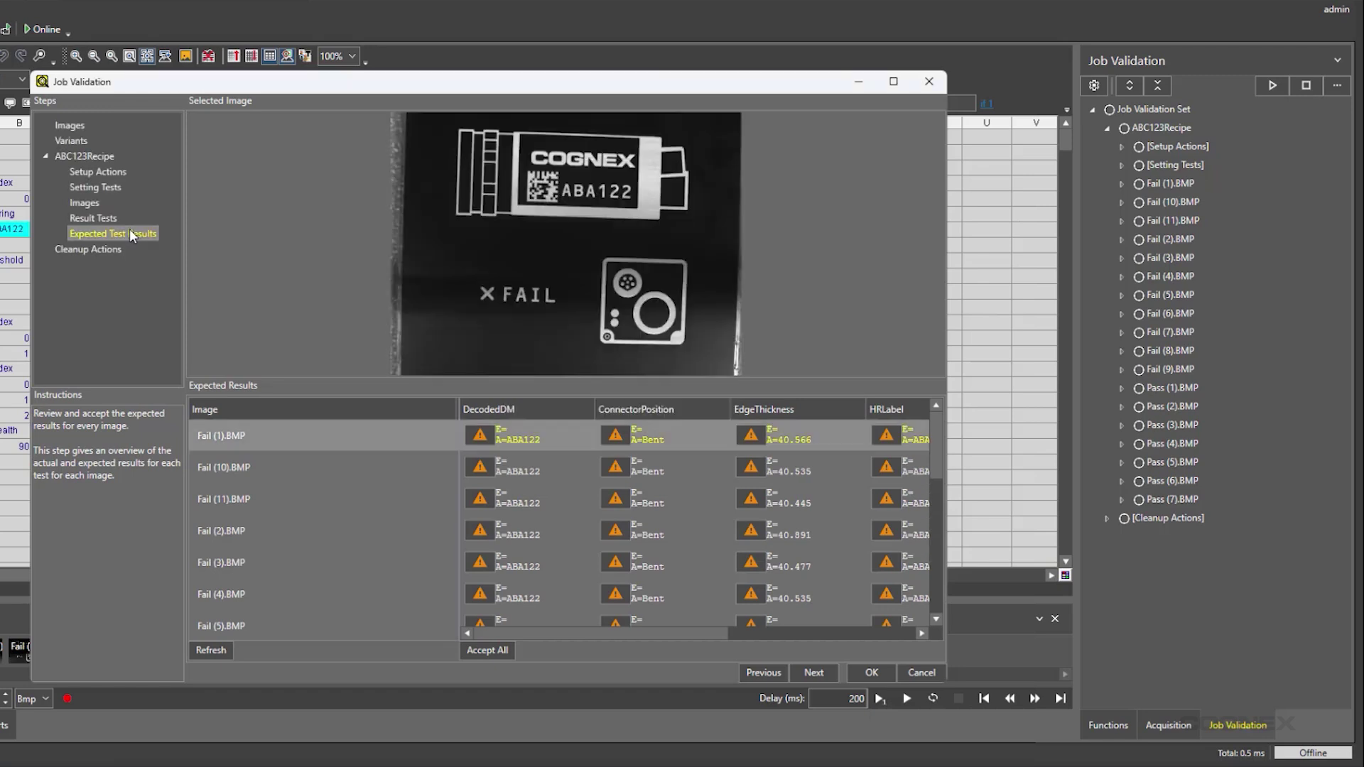
click(480, 435)
click(616, 502)
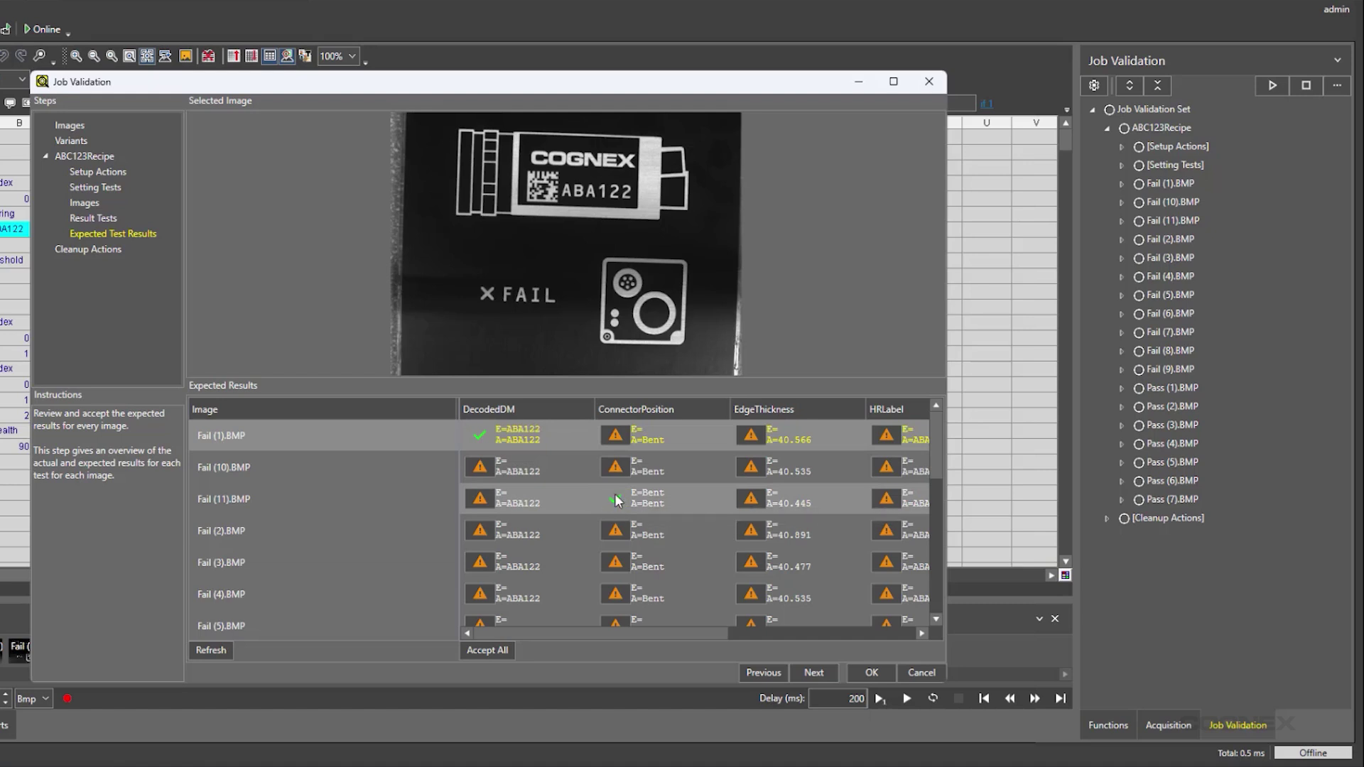
click(480, 499)
click(480, 468)
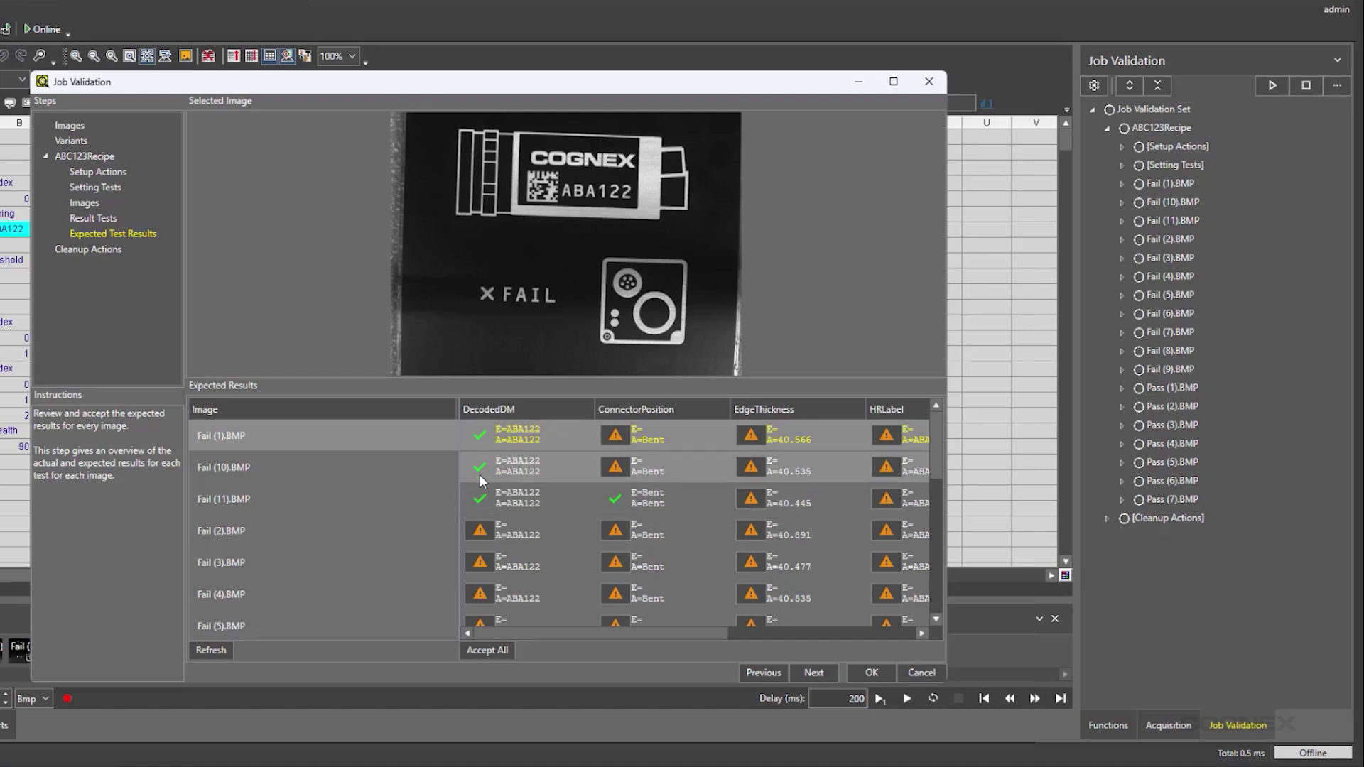
click(487, 651)
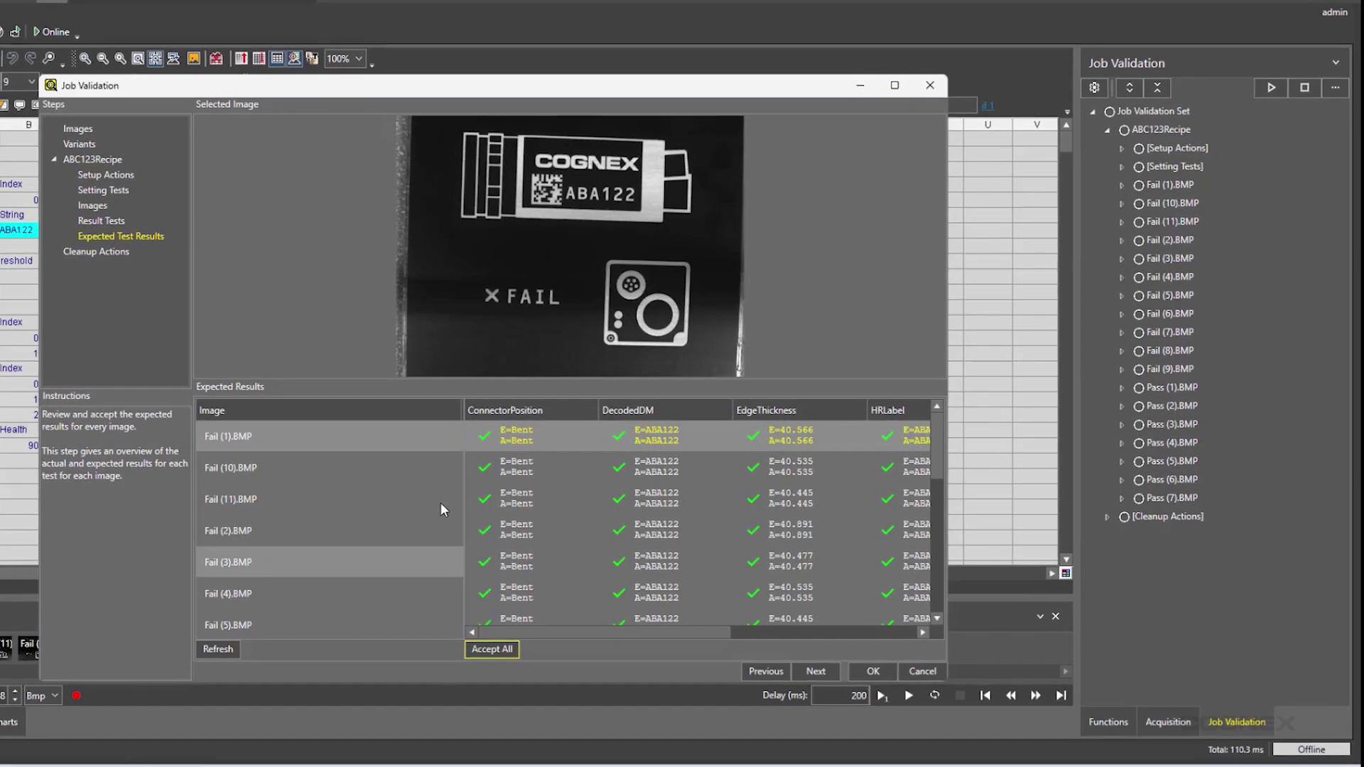
click(117, 254)
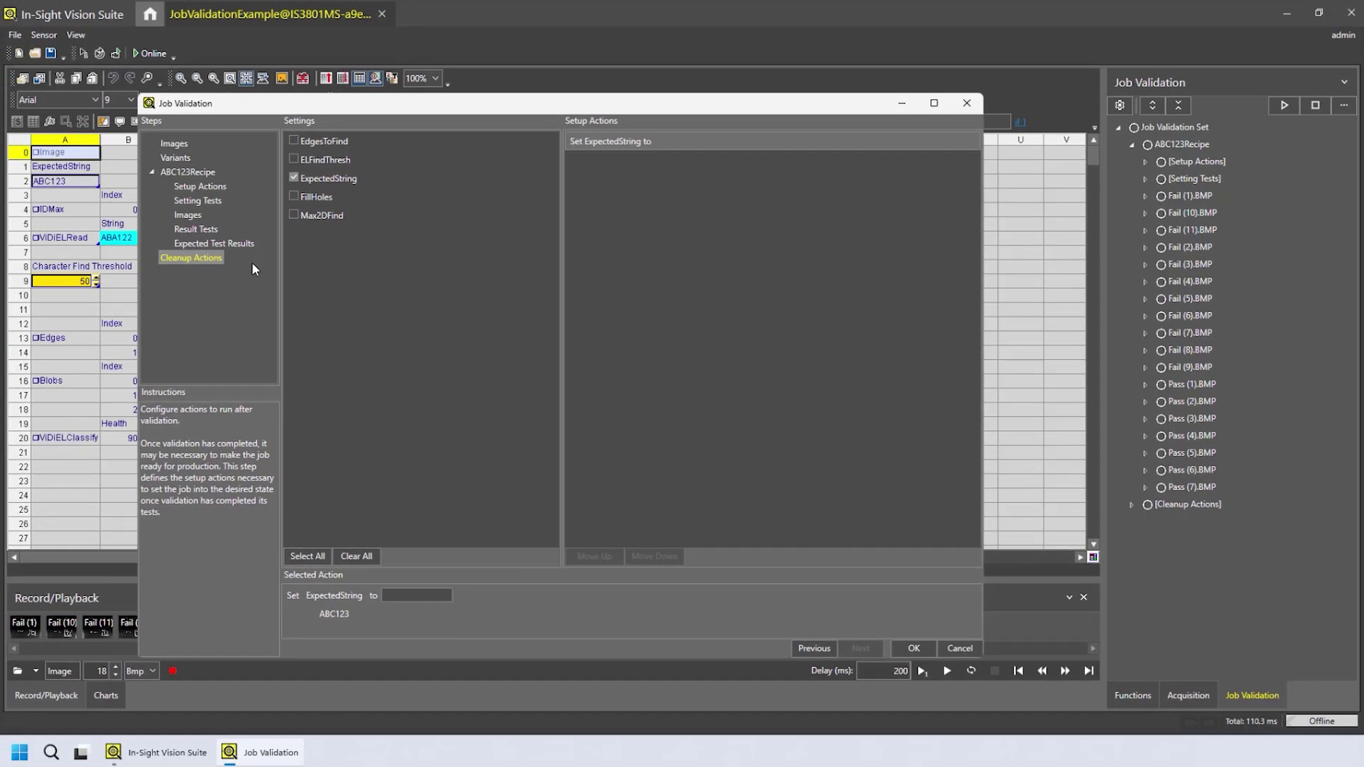
Apply the settings, save the validation set without images as 'Validation', and run it
click(914, 648)
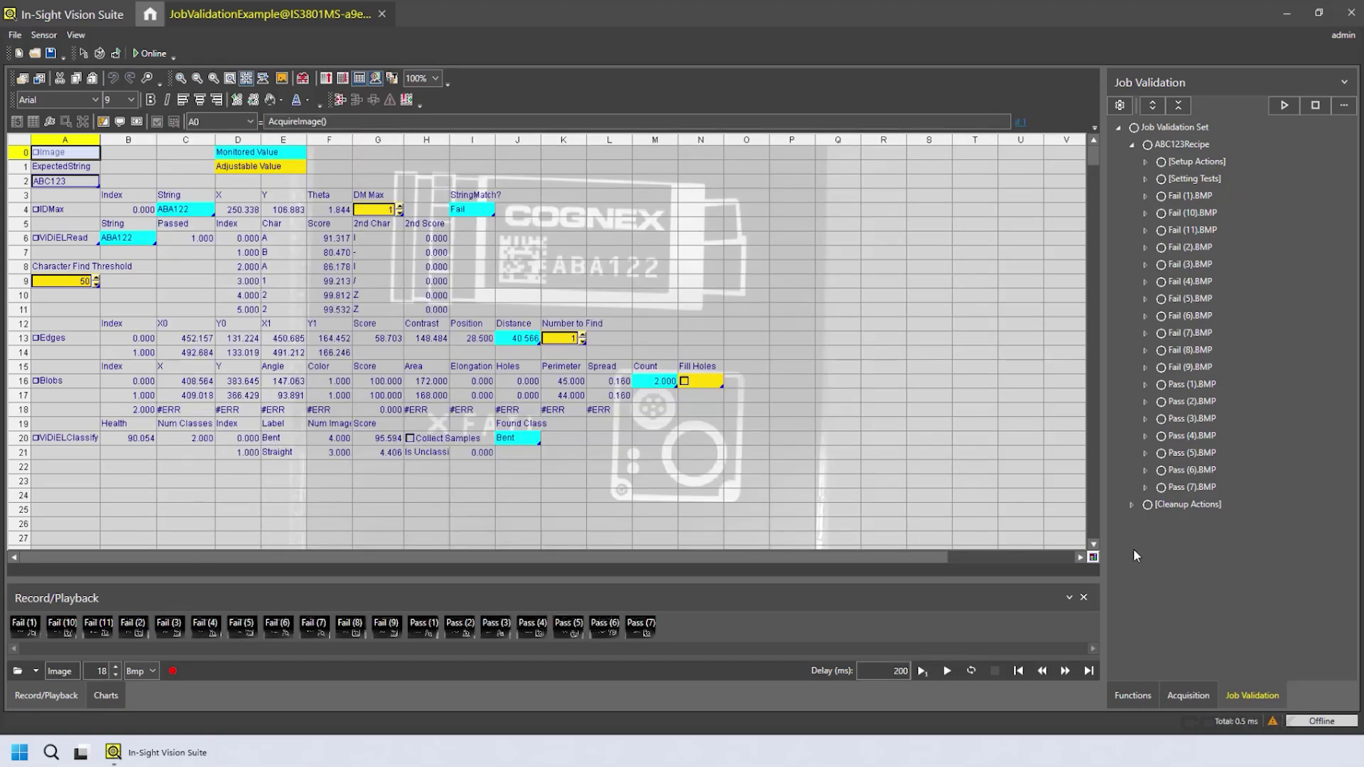
click(1344, 107)
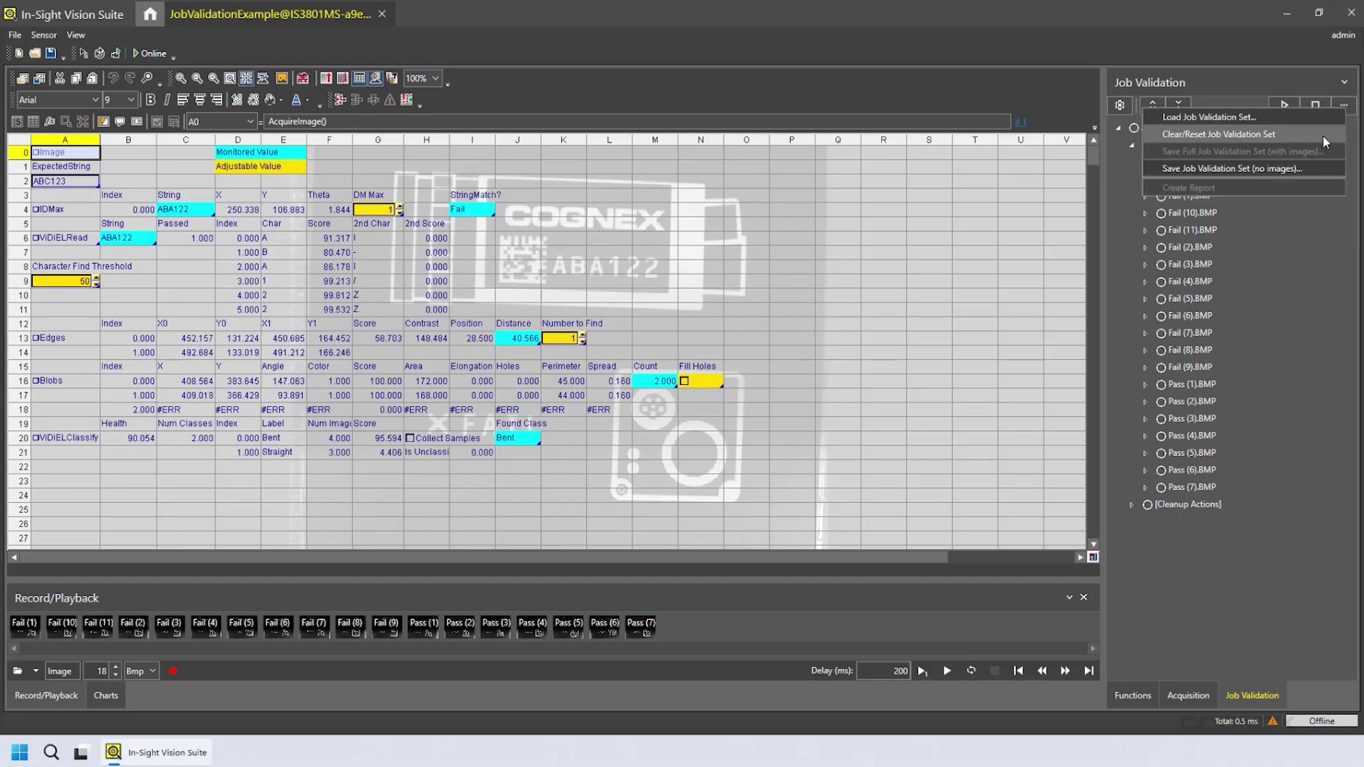
click(1288, 170)
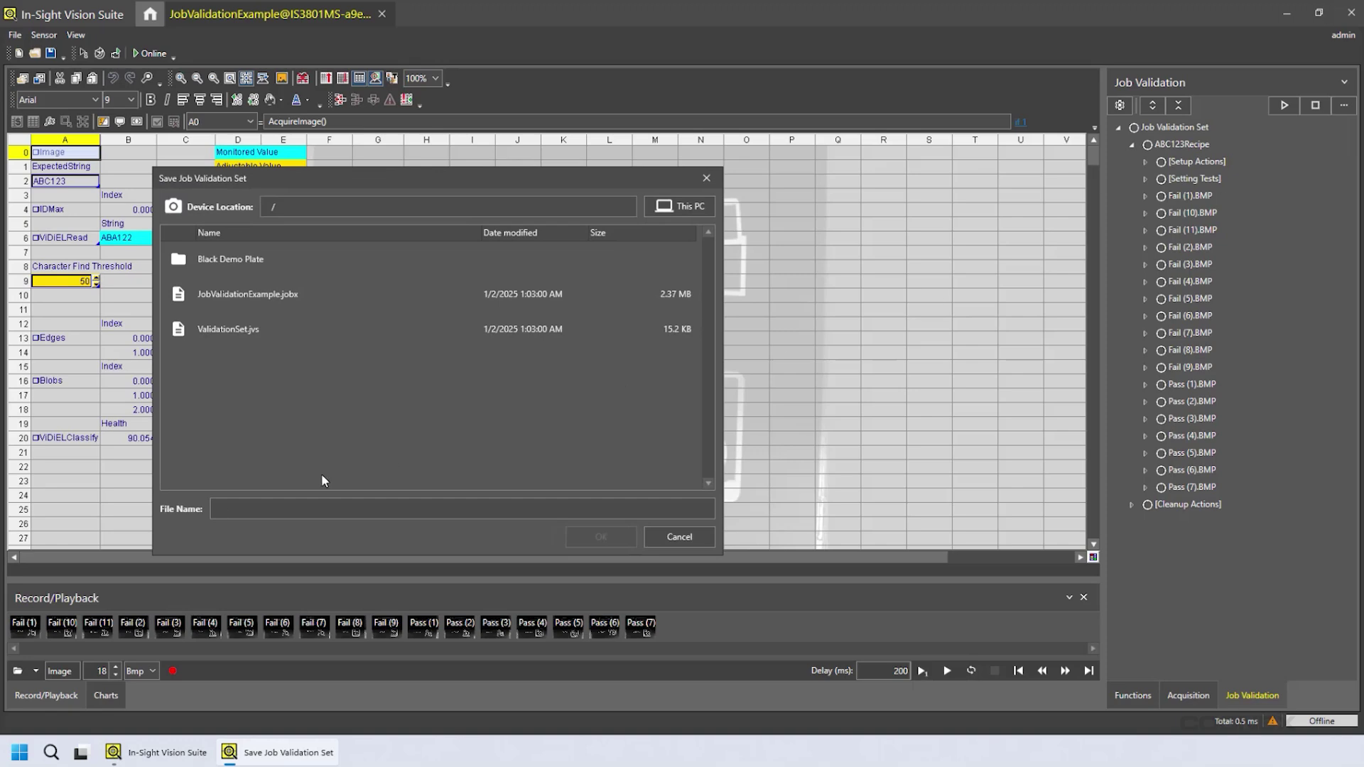
click(220, 510)
text(Validation)
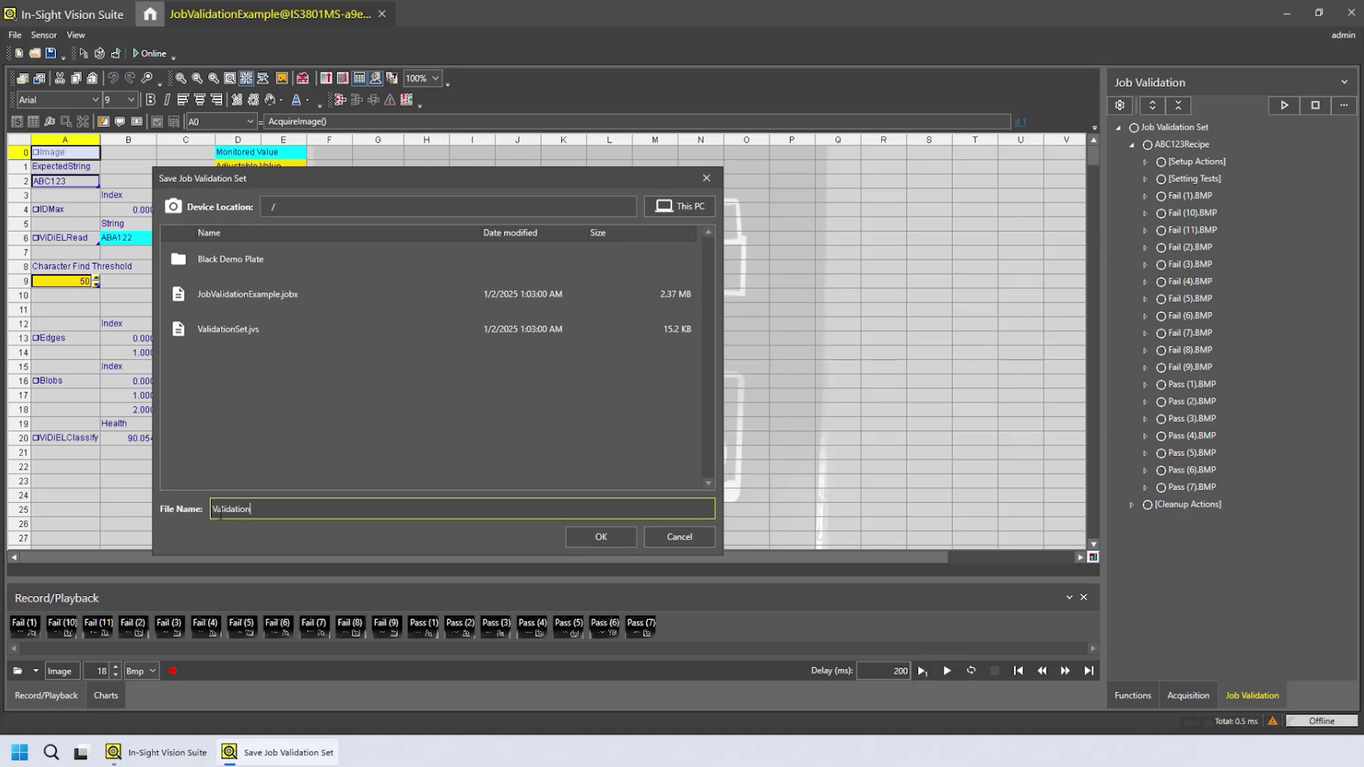
click(602, 534)
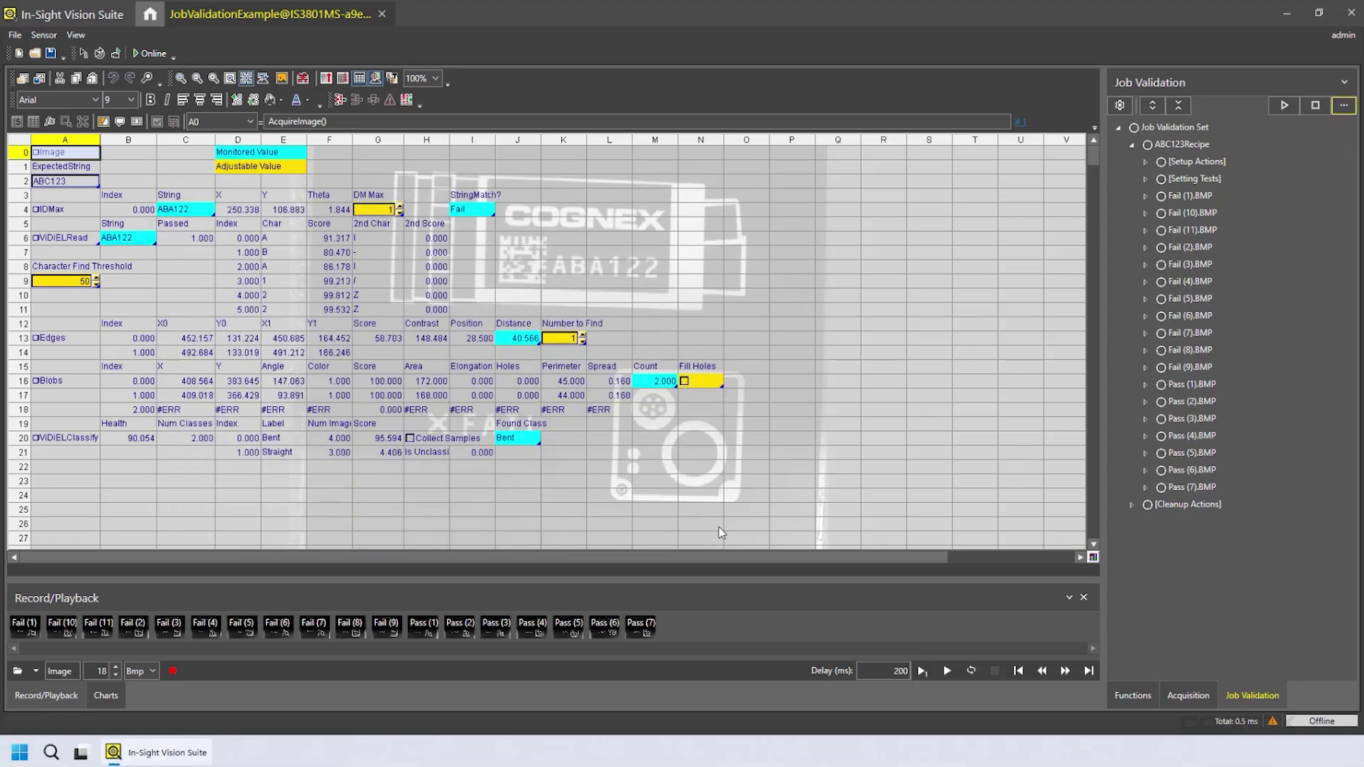
click(1282, 114)
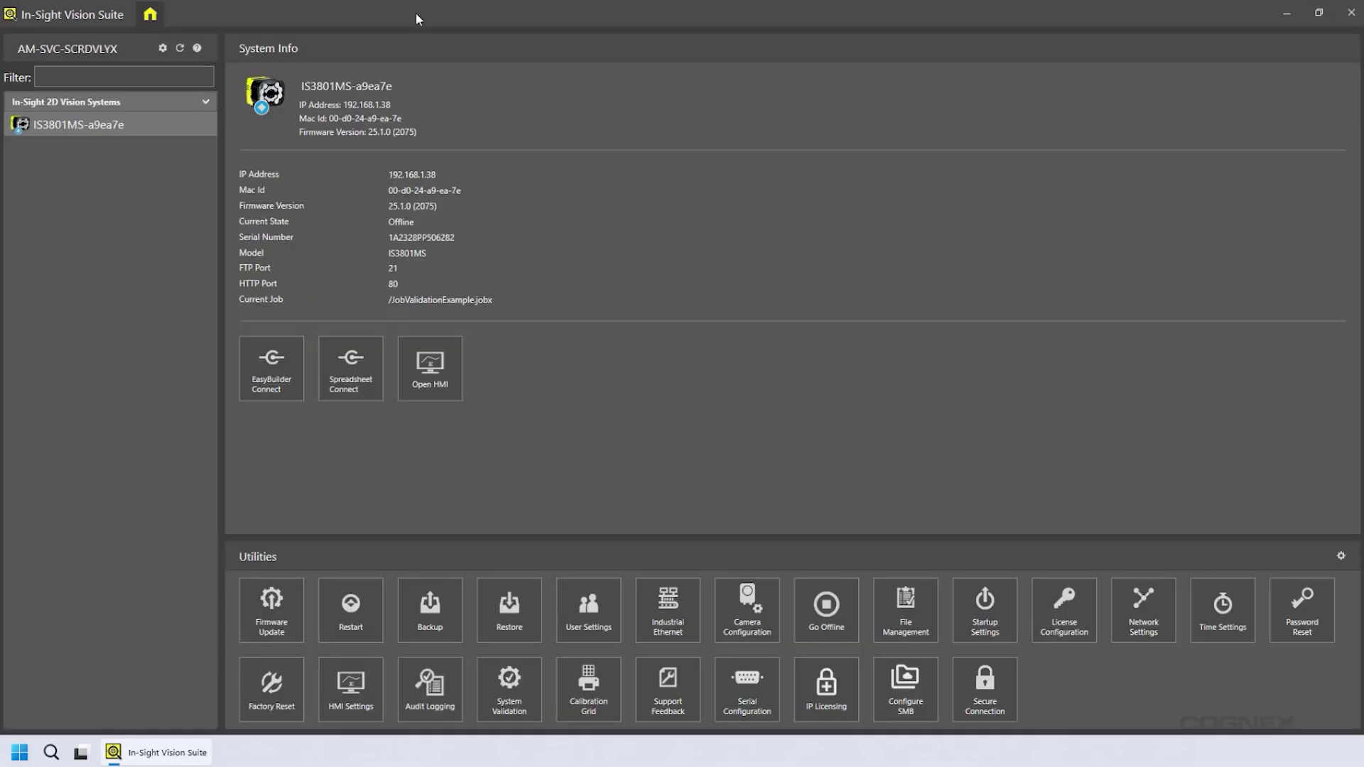
Launch System Validation from the Utilities section for the IS3801MS camera
click(531, 704)
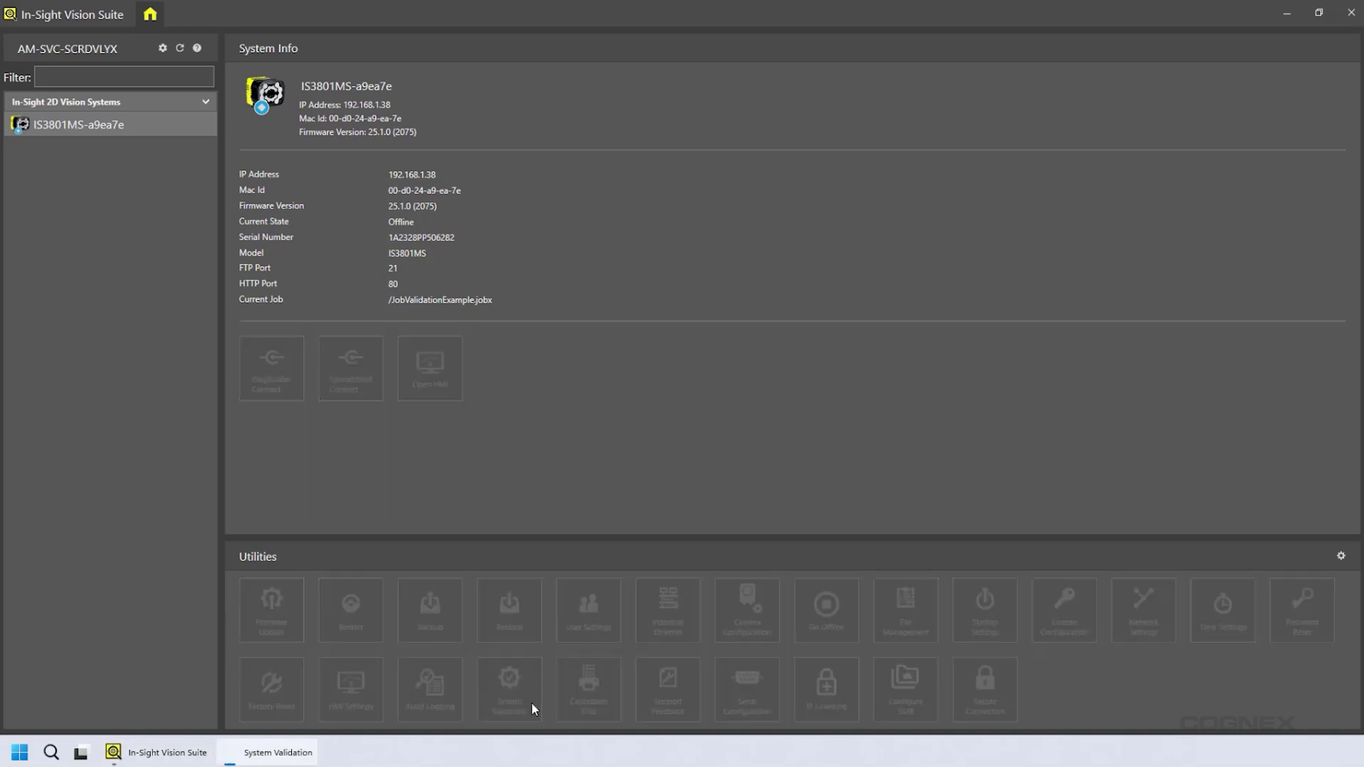